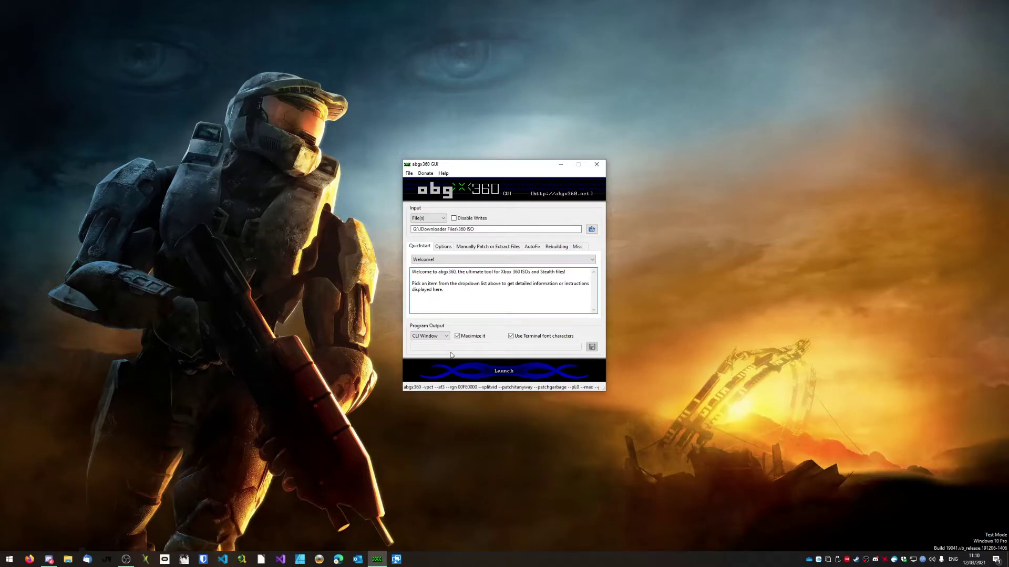
- Review the Options and Manually Patch or Extract Files tabs, ending on AutoFix threshold Level 3
{"action": "left_click_drag", "start_coordinate": [493, 168], "coordinate": [492, 158]}
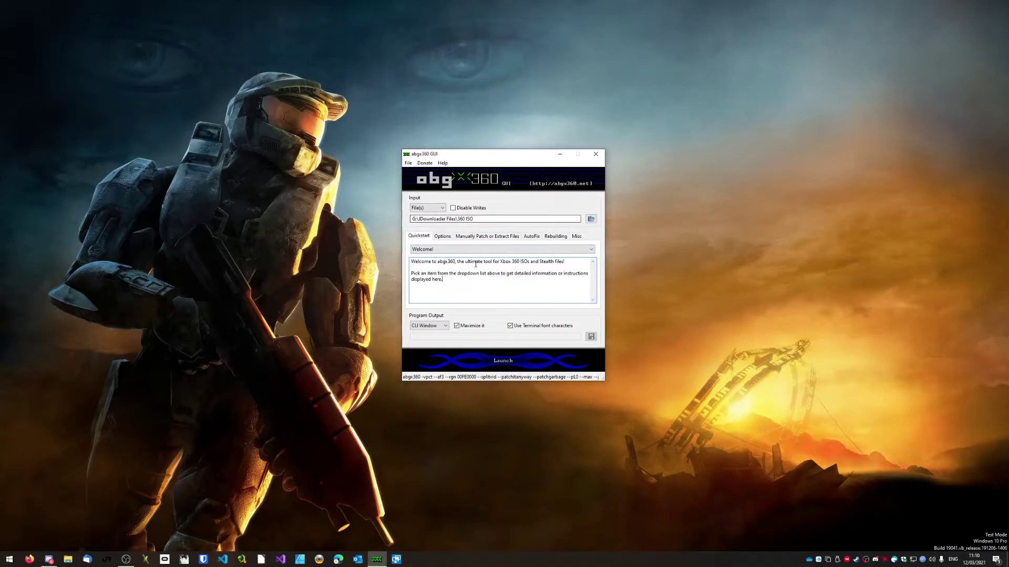
{"action": "left_click", "coordinate": [447, 240]}
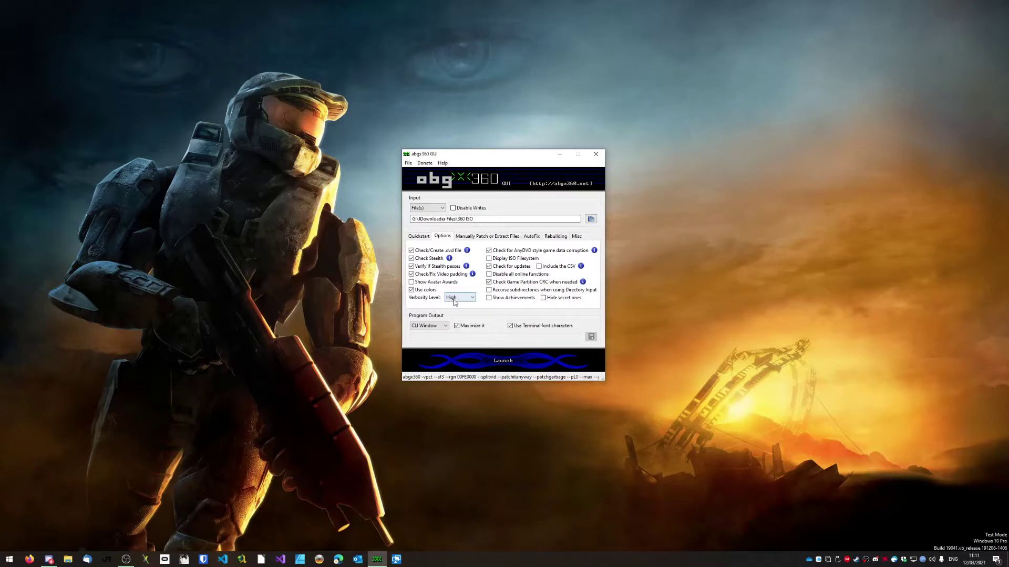
{"action": "left_click", "coordinate": [468, 237]}
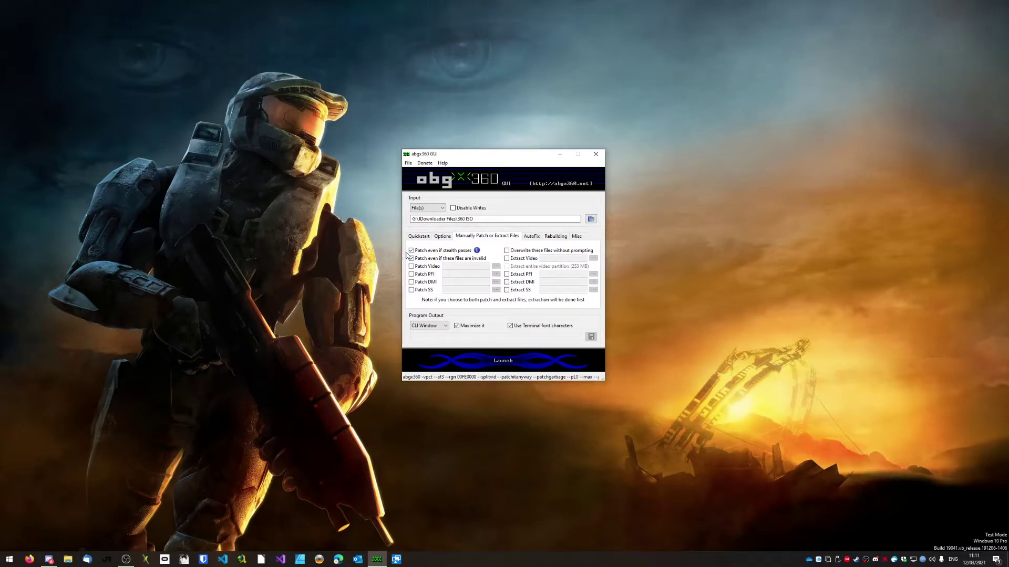
{"action": "left_click", "coordinate": [532, 237]}
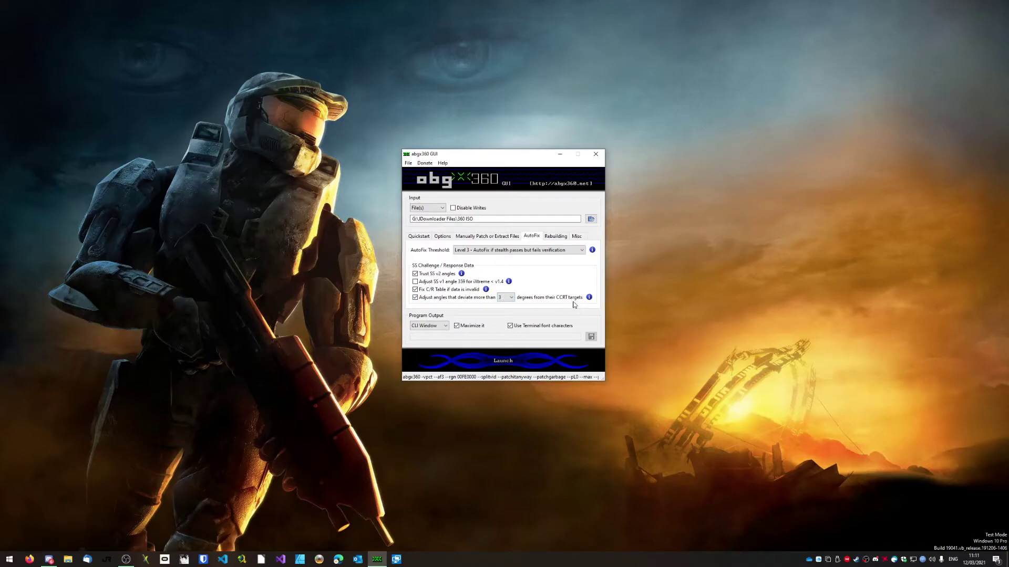
- Keep the angle deviation at 3 degrees, then review the Rebuilding and Misc settings pages
{"action": "left_click", "coordinate": [510, 299]}
{"action": "left_click", "coordinate": [501, 322]}
{"action": "left_click", "coordinate": [555, 236]}
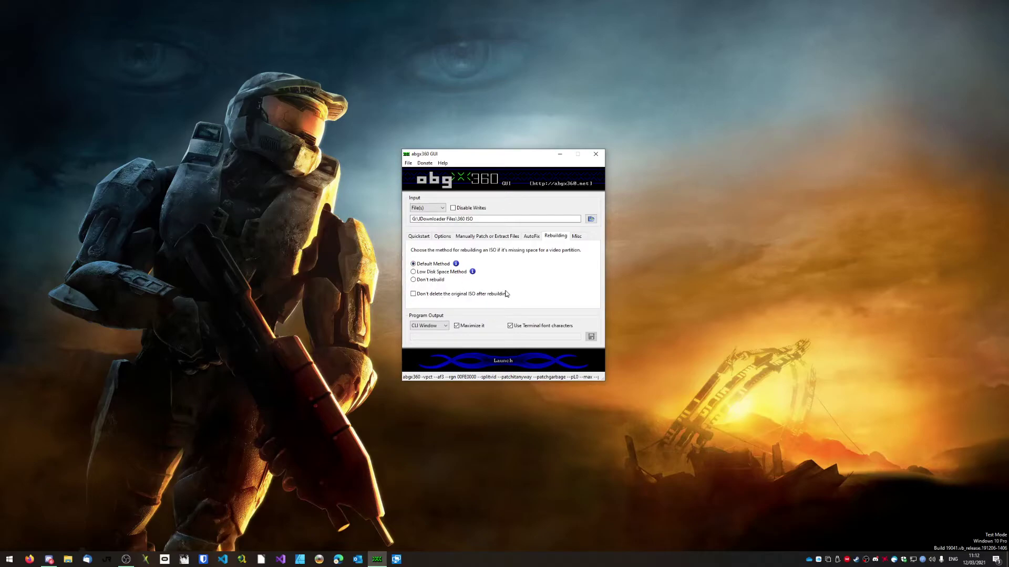
{"action": "left_click", "coordinate": [579, 238]}
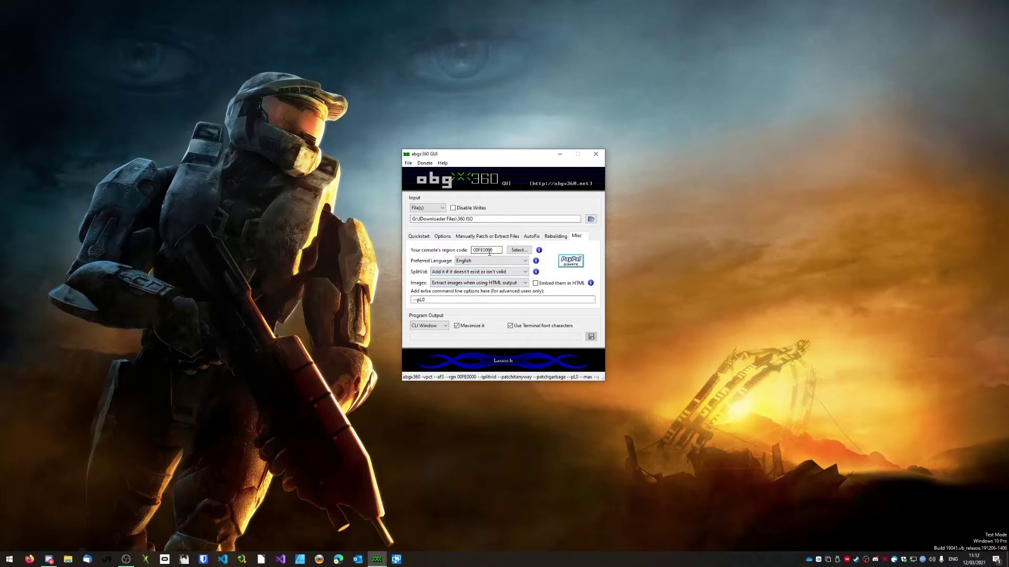
- Mark PAL (Europe) as the console region (00FE0000) and check the --pL0 extra option
{"action": "left_click_drag", "start_coordinate": [497, 250], "coordinate": [472, 250]}
{"action": "left_click", "coordinate": [519, 250]}
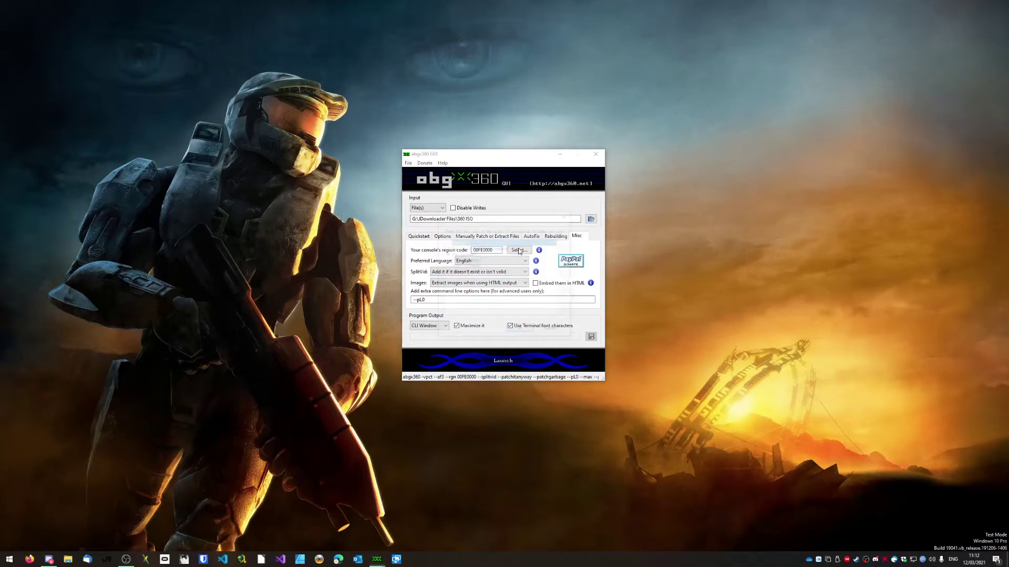
{"action": "left_click_drag", "start_coordinate": [483, 215], "coordinate": [653, 198]}
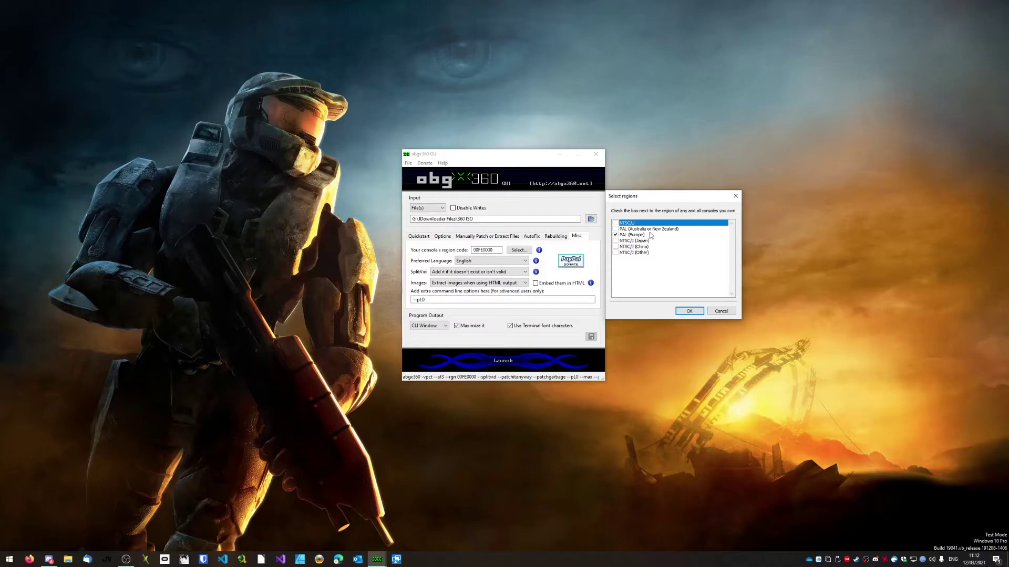
{"action": "left_click", "coordinate": [615, 234]}
{"action": "left_click", "coordinate": [689, 312]}
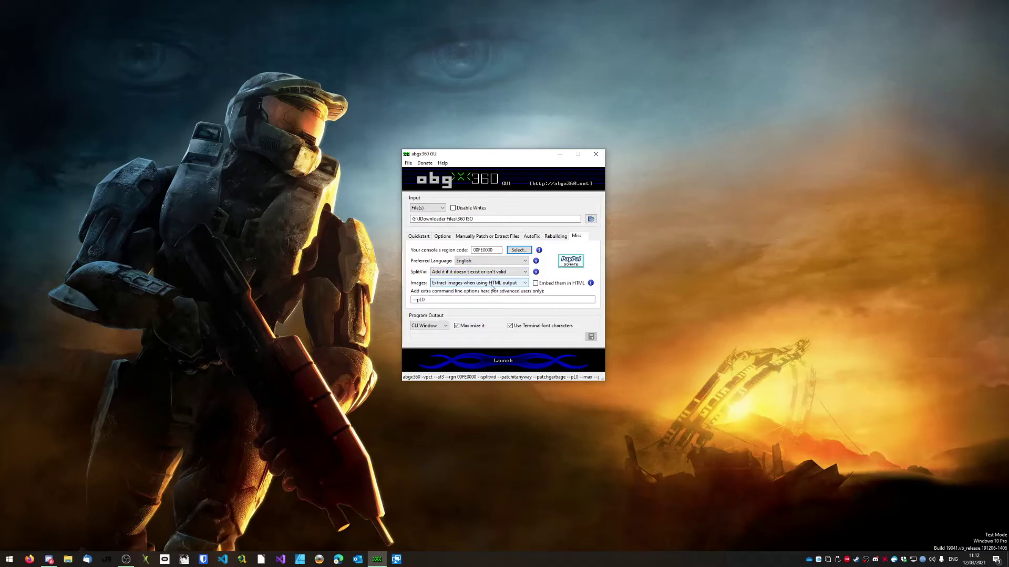
{"action": "left_click_drag", "start_coordinate": [427, 300], "coordinate": [411, 300]}
{"action": "left_click", "coordinate": [429, 301]}
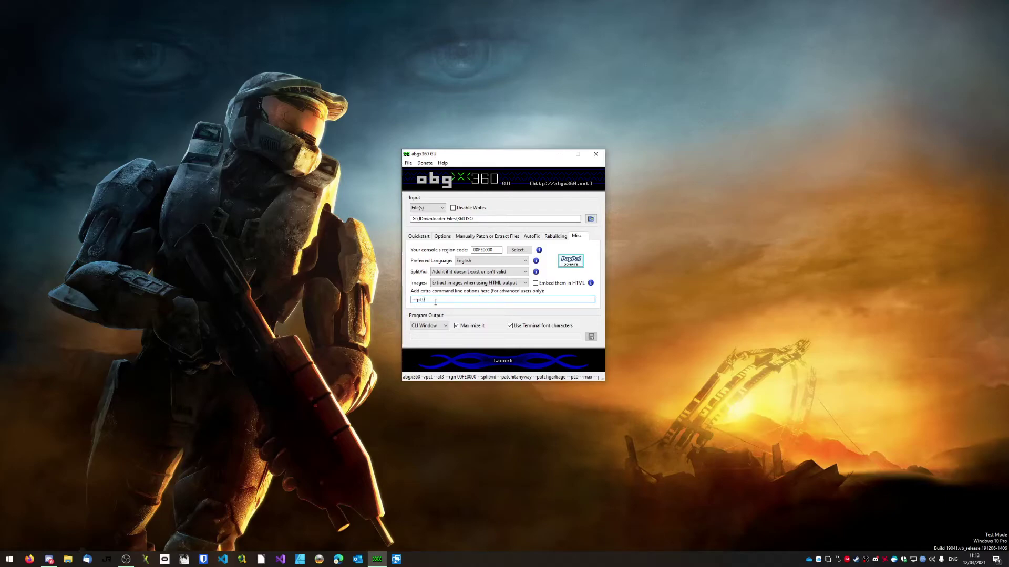
- Save the current settings under the name Default
{"action": "left_click", "coordinate": [408, 163]}
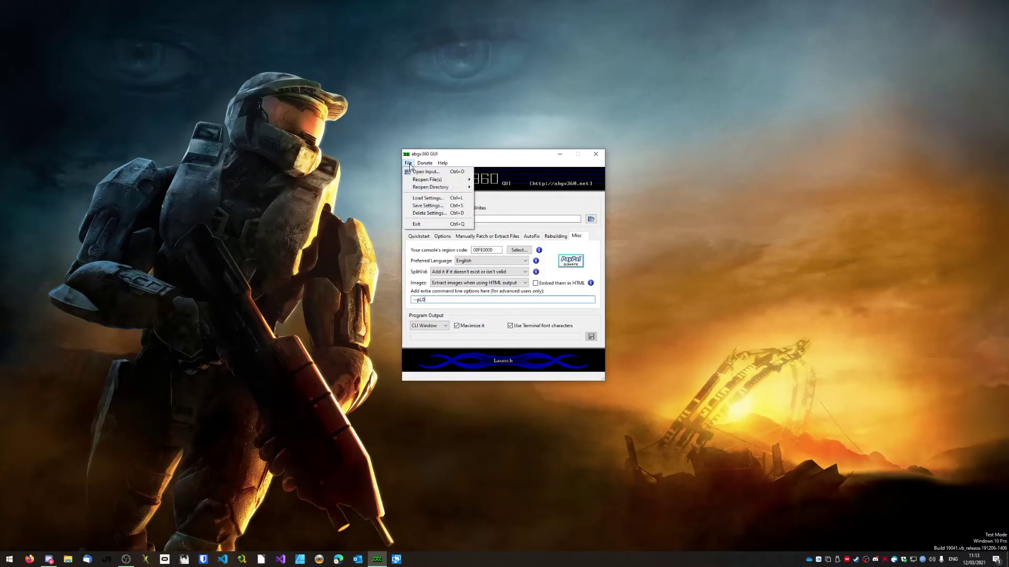
{"action": "mouse_move", "coordinate": [465, 181]}
{"action": "left_click", "coordinate": [440, 208]}
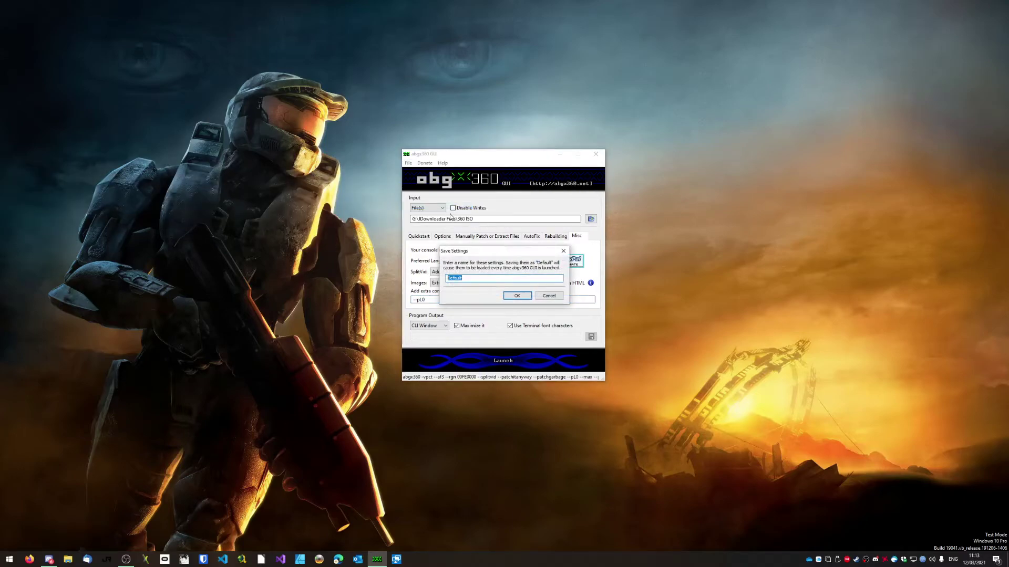
{"action": "left_click", "coordinate": [474, 280]}
{"action": "left_click", "coordinate": [522, 296]}
- Close and relaunch abgx360 GUI, returning to the Quickstart page
{"action": "left_click", "coordinate": [596, 156]}
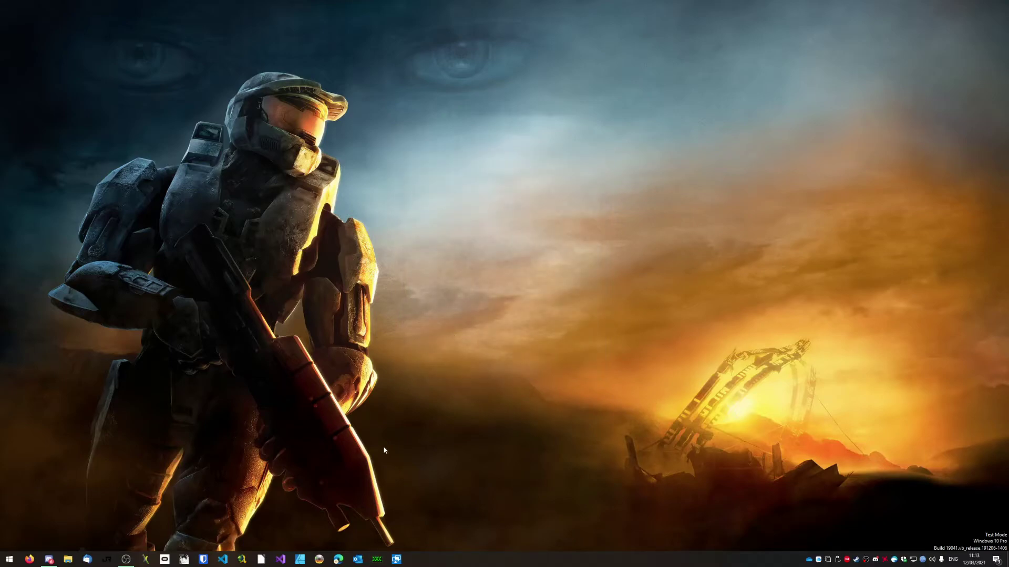
{"action": "left_click", "coordinate": [377, 559]}
{"action": "left_click", "coordinate": [408, 173]}
{"action": "key", "text": "Escape"}
{"action": "left_click", "coordinate": [487, 247]}
{"action": "left_click", "coordinate": [420, 246]}
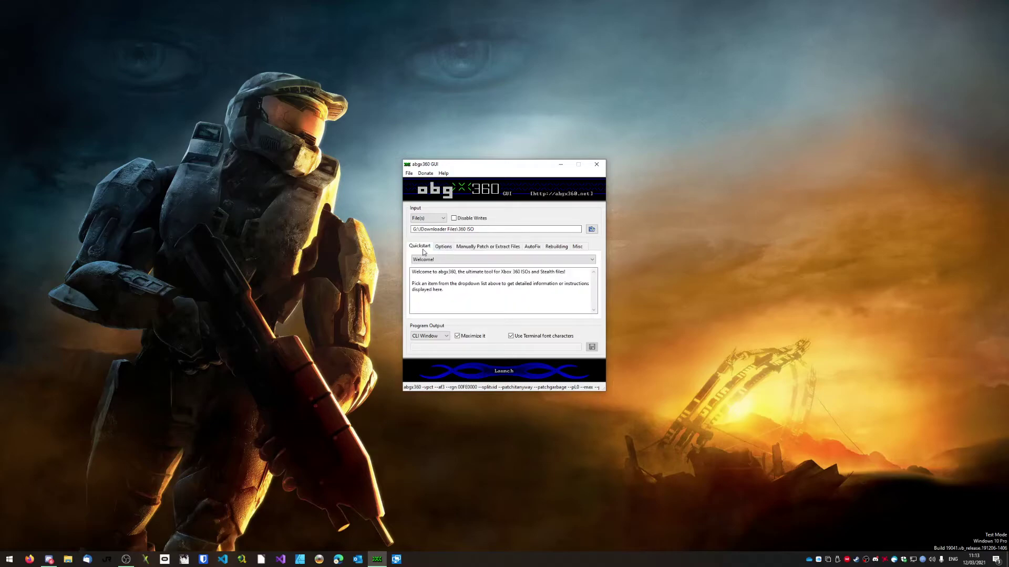
- Check the input path and input types, leaving the input type on File(s)
{"action": "left_click", "coordinate": [486, 232]}
{"action": "left_click_drag", "start_coordinate": [486, 231], "coordinate": [411, 236]}
{"action": "left_click", "coordinate": [428, 218]}
{"action": "left_click", "coordinate": [428, 238]}
{"action": "left_click", "coordinate": [428, 218]}
{"action": "left_click", "coordinate": [418, 226]}
- Choose Silent Hill HD Collection [RF].iso from XBOX (F:) > games and launch verification
{"action": "left_click", "coordinate": [592, 229]}
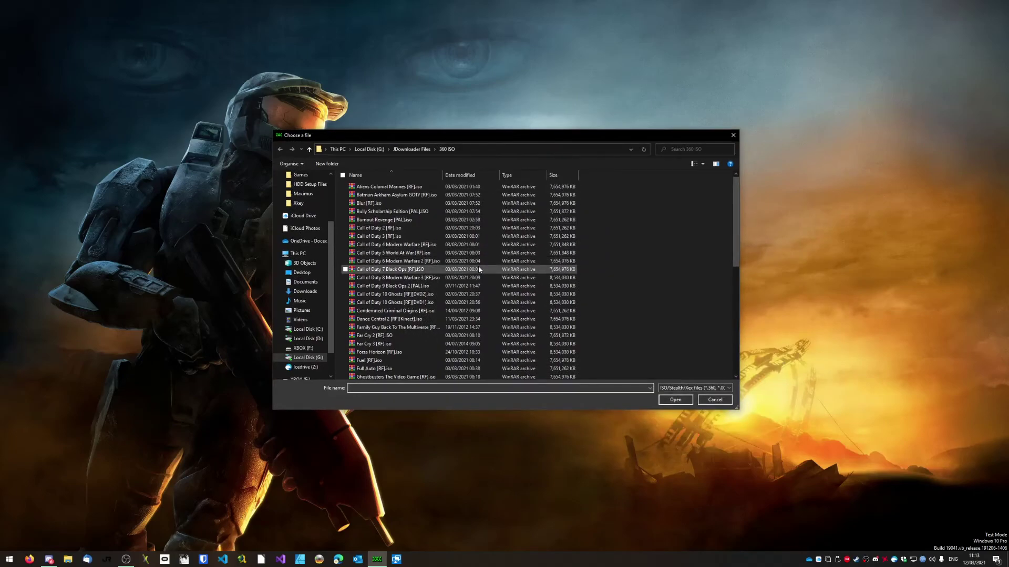
{"action": "scroll", "coordinate": [478, 266], "scroll_direction": "down", "scroll_amount": 8}
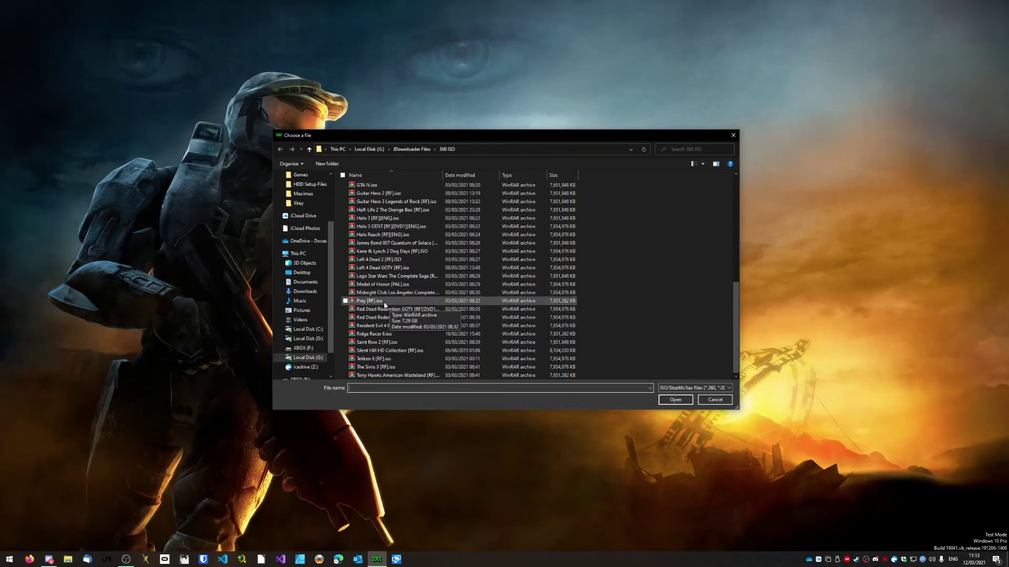
{"action": "left_click", "coordinate": [300, 349]}
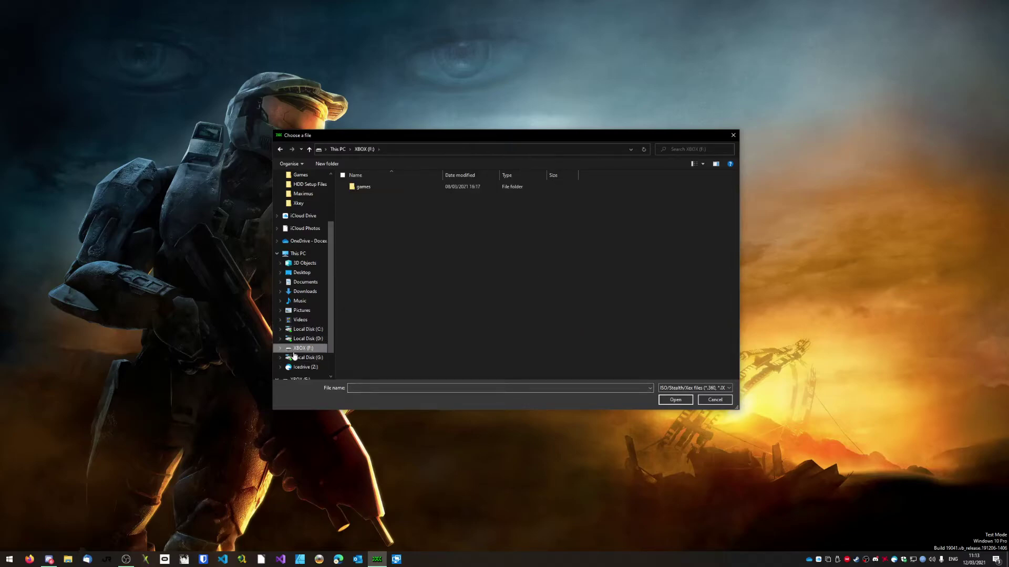
{"action": "double_click", "coordinate": [366, 188]}
{"action": "scroll", "coordinate": [405, 259], "scroll_direction": "down", "scroll_amount": 8}
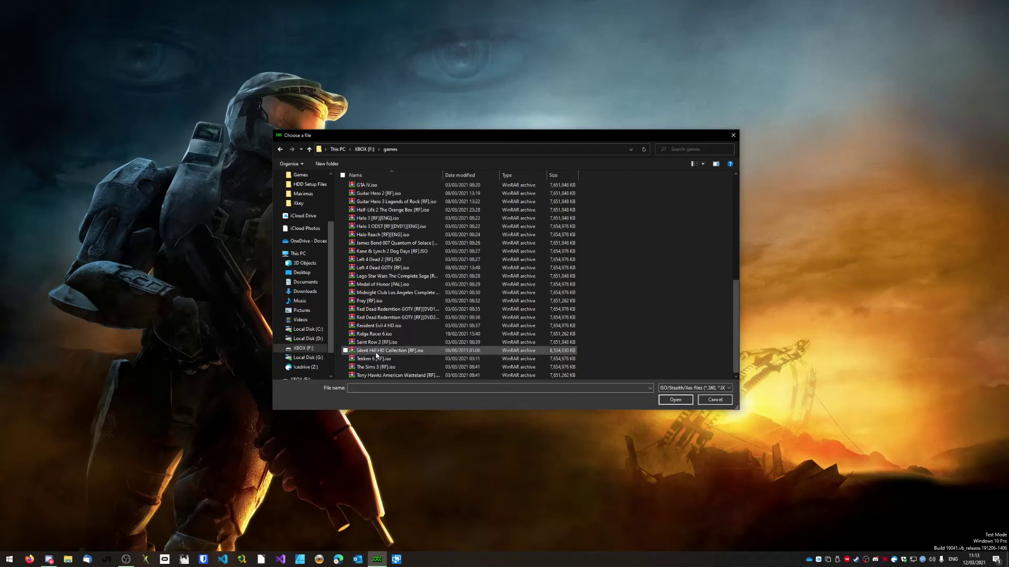
{"action": "double_click", "coordinate": [376, 351]}
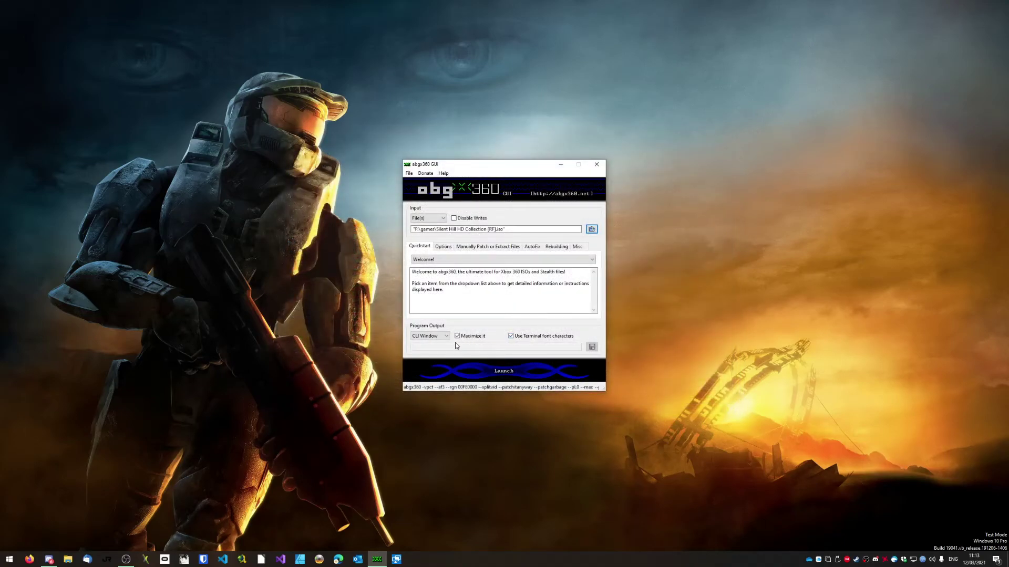
{"action": "left_click", "coordinate": [507, 375]}
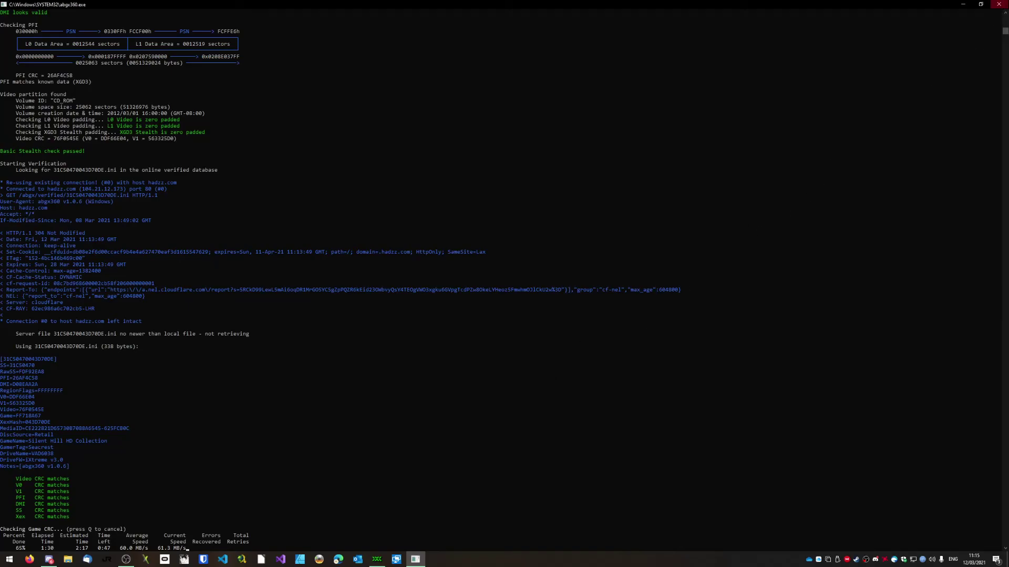
- Close the CLI console after the Silent Hill ISO verification has run
{"action": "left_click", "coordinate": [998, 4]}
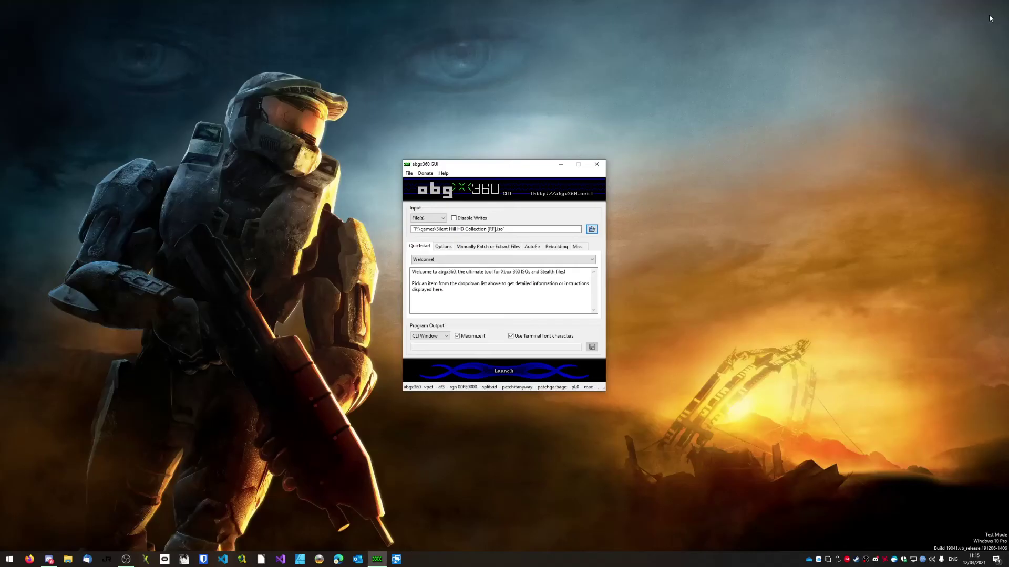
{"action": "left_click", "coordinate": [437, 371]}
{"action": "left_click", "coordinate": [32, 560]}
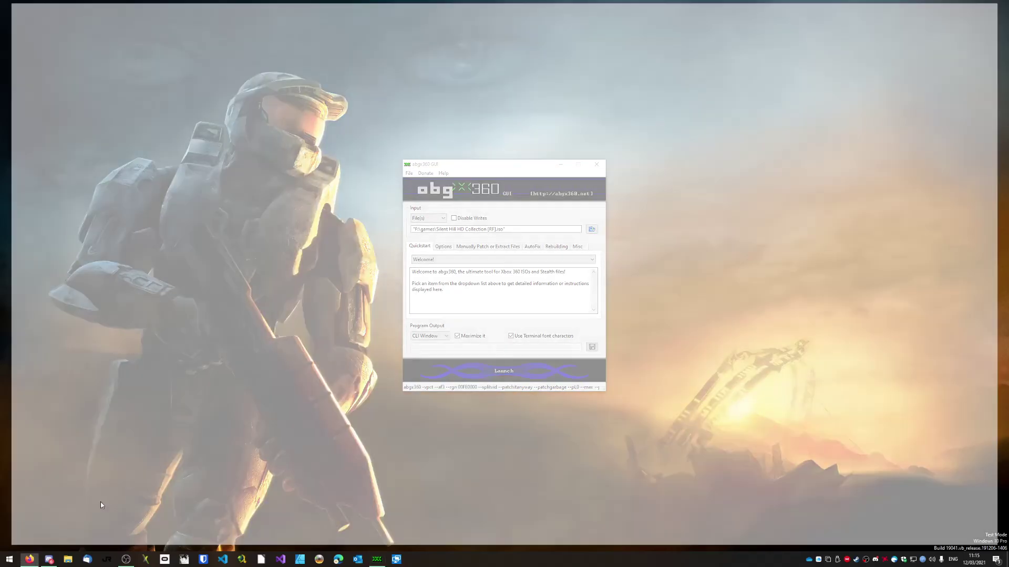
{"action": "type", "text": "hadzz.com/"}
{"action": "key", "text": "Return"}
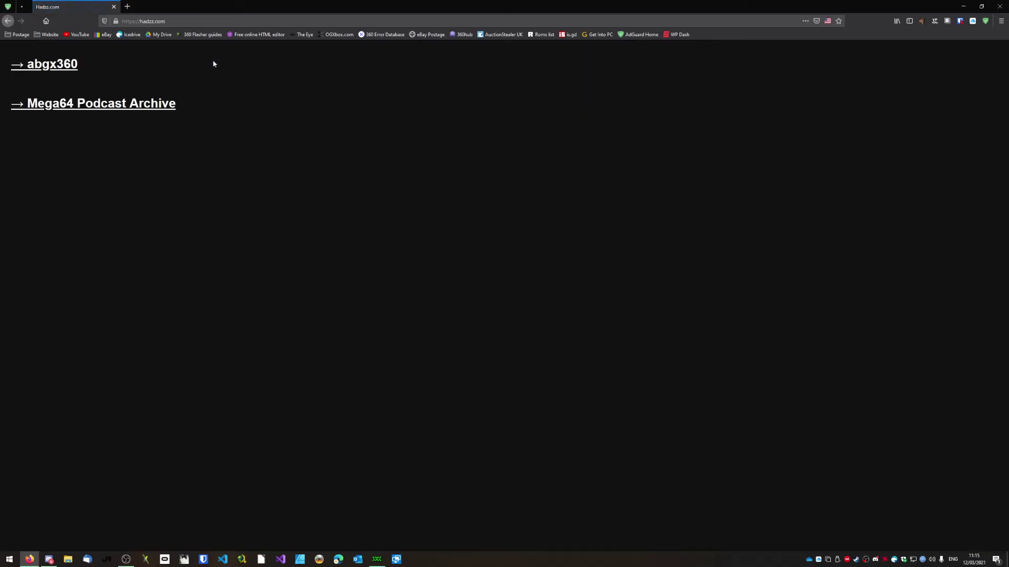
{"action": "left_click", "coordinate": [68, 67]}
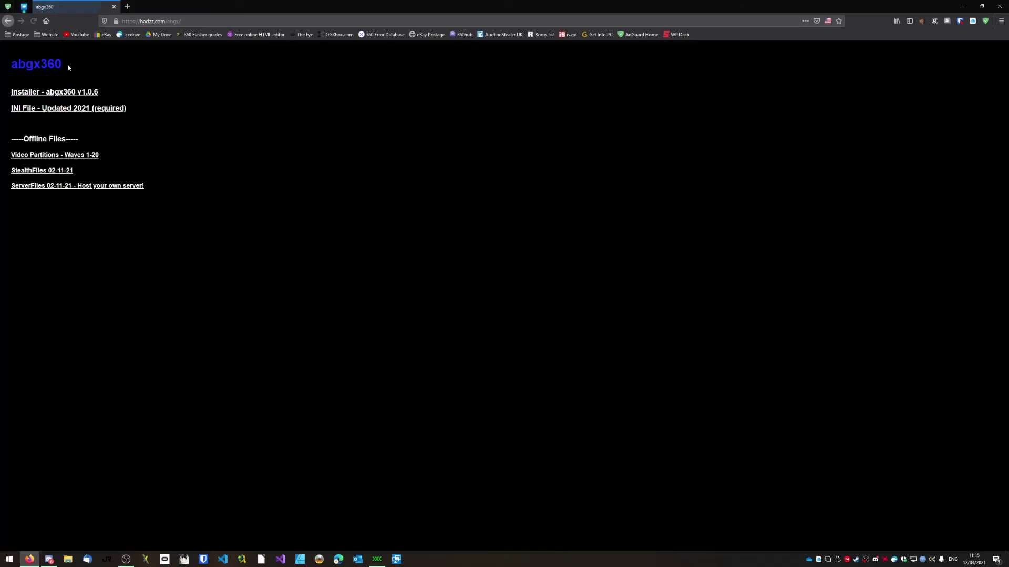
{"action": "left_click_drag", "start_coordinate": [202, 221], "coordinate": [65, 82]}
{"action": "left_click", "coordinate": [169, 144]}
{"action": "left_click_drag", "start_coordinate": [93, 171], "coordinate": [8, 88]}
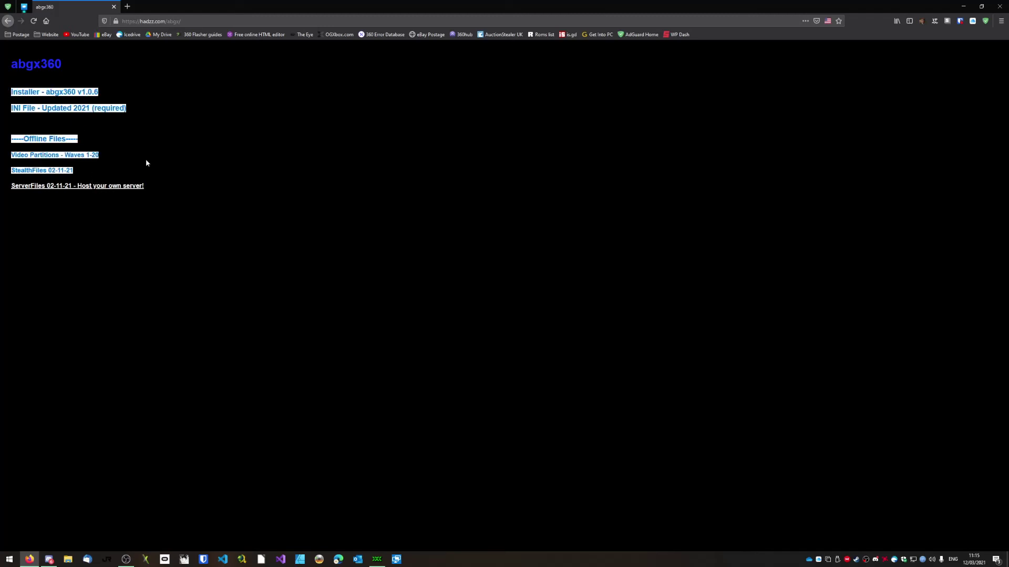
{"action": "left_click_drag", "start_coordinate": [102, 168], "coordinate": [3, 96]}
{"action": "left_click_drag", "start_coordinate": [118, 171], "coordinate": [1, 94]}
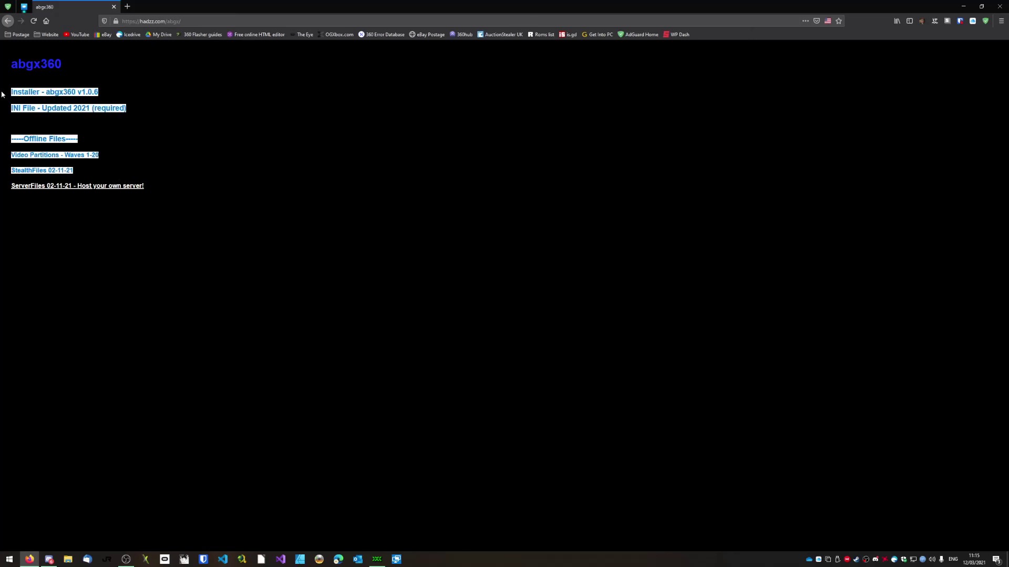
{"action": "left_click", "coordinate": [97, 171]}
{"action": "left_click_drag", "start_coordinate": [83, 171], "coordinate": [5, 92]}
{"action": "left_click", "coordinate": [198, 176]}
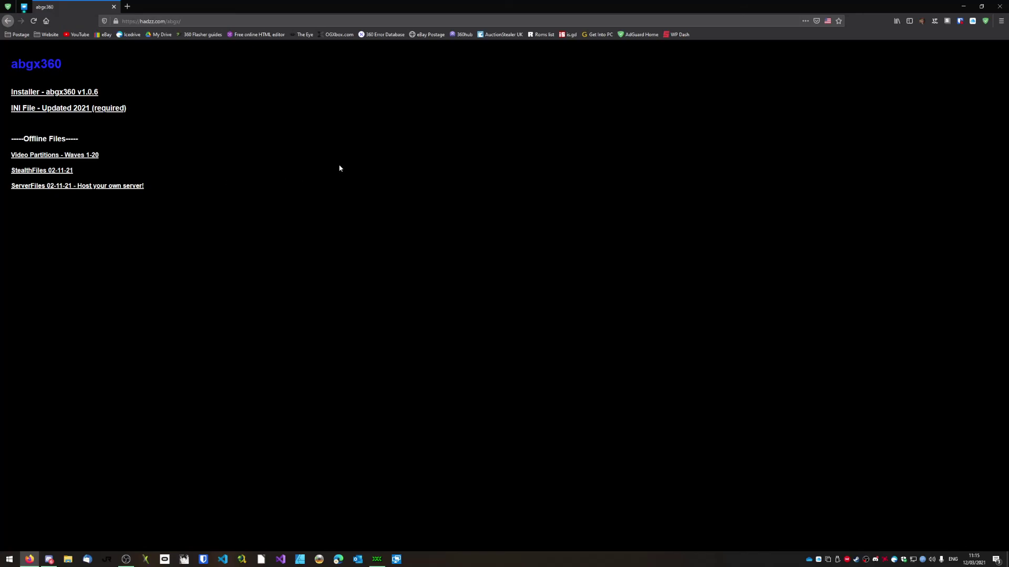
{"action": "left_click", "coordinate": [993, 5]}
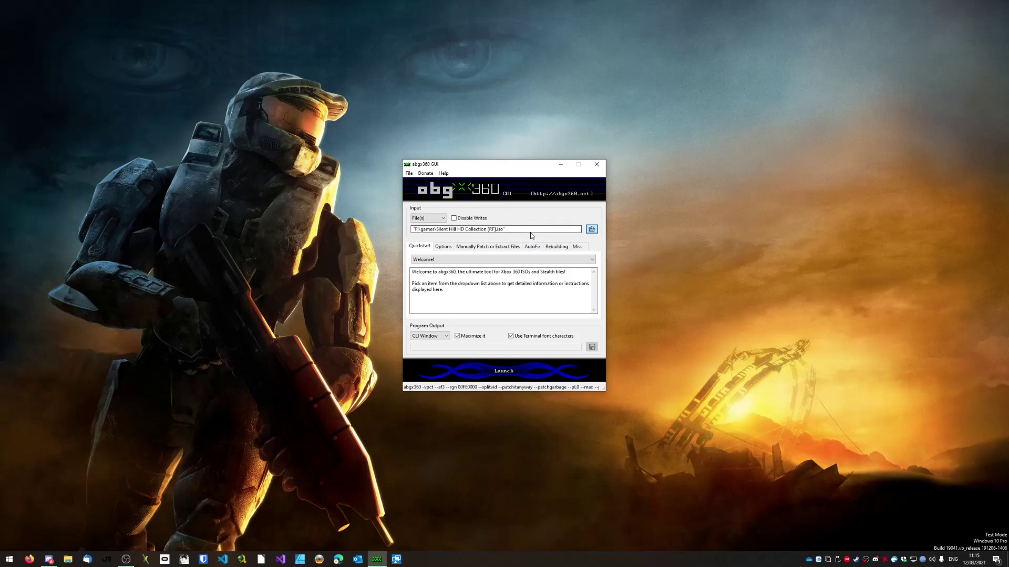
{"action": "left_click_drag", "start_coordinate": [505, 169], "coordinate": [501, 167]}
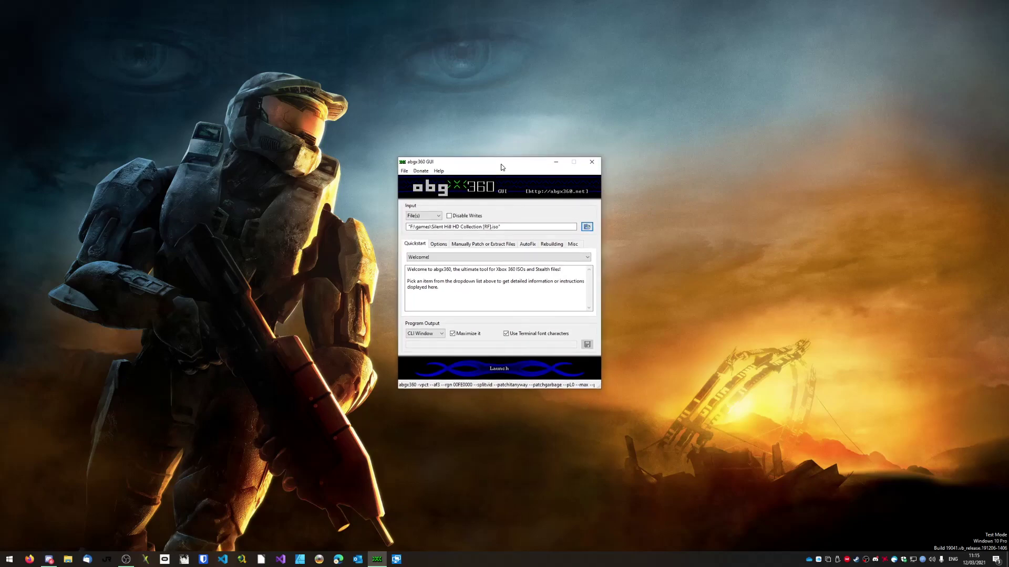